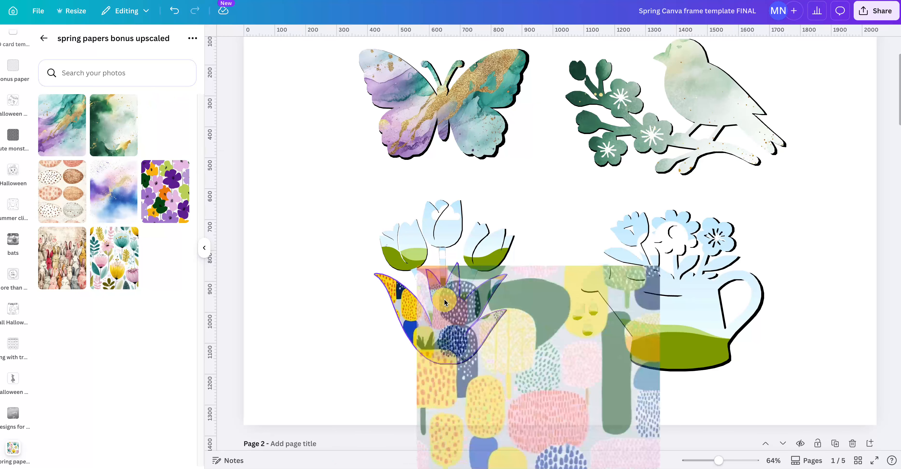
# Fill the three tulip heads with the blue-and-purple watercolor paper, and enlarge and reposition the image inside the frame.
pyautogui.moveTo(75, 200); pyautogui.dragTo(420, 238)
pyautogui.moveTo(130, 196); pyautogui.dragTo(452, 238)
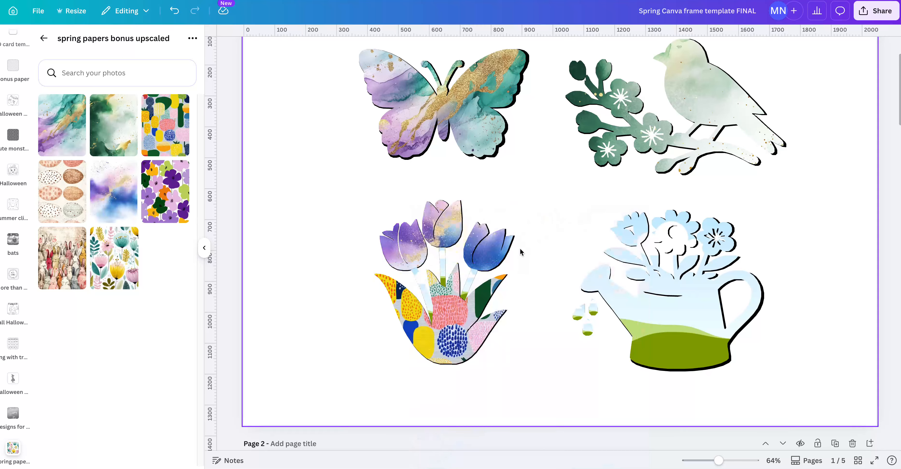
pyautogui.doubleClick(495, 252)
pyautogui.moveTo(490, 255)
pyautogui.mouseDown()
pyautogui.moveTo(509, 306)
pyautogui.moveTo(500, 255)
pyautogui.mouseUp()
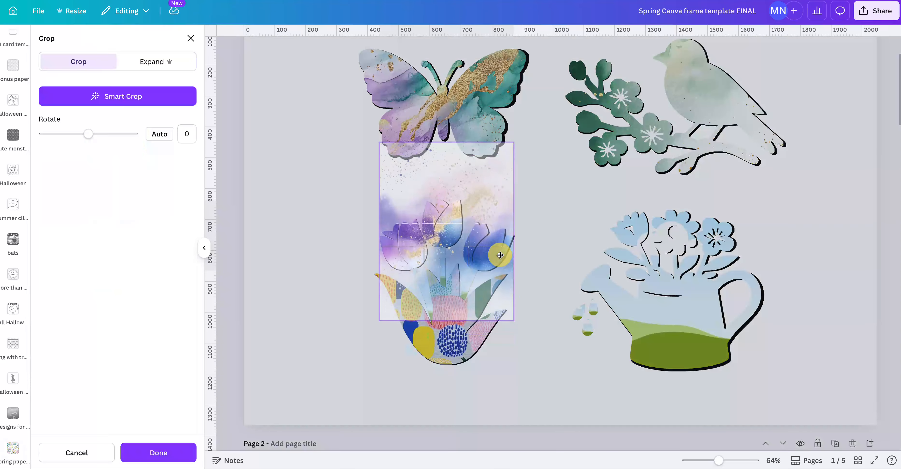
pyautogui.moveTo(514, 320); pyautogui.dragTo(599, 429)
pyautogui.moveTo(576, 373); pyautogui.dragTo(550, 300)
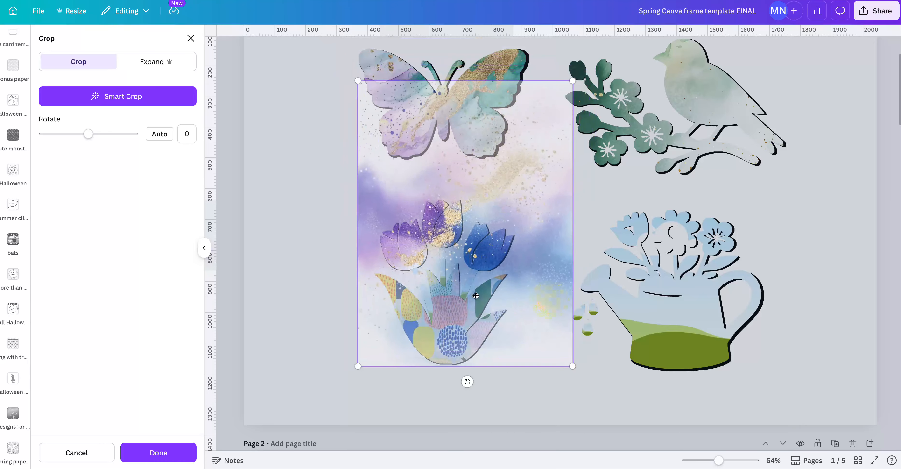
pyautogui.click(310, 260)
pyautogui.click(528, 346)
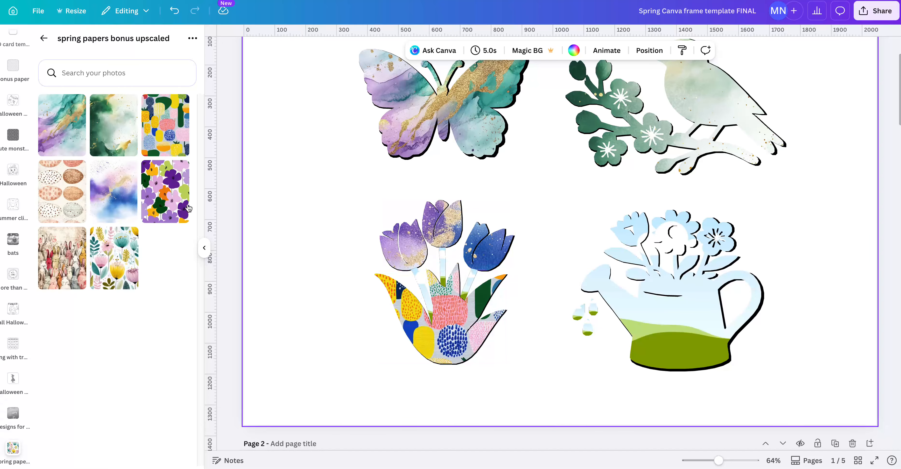
# Fill the tulip stems with the purple floral, bunny and blue-and-purple watercolor papers, one paper per stem.
pyautogui.moveTo(189, 208); pyautogui.dragTo(415, 319)
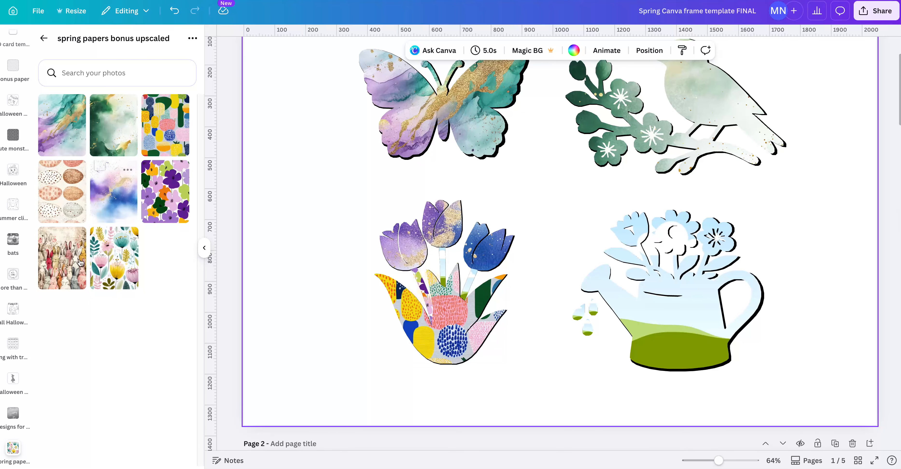
pyautogui.moveTo(97, 261); pyautogui.dragTo(442, 263)
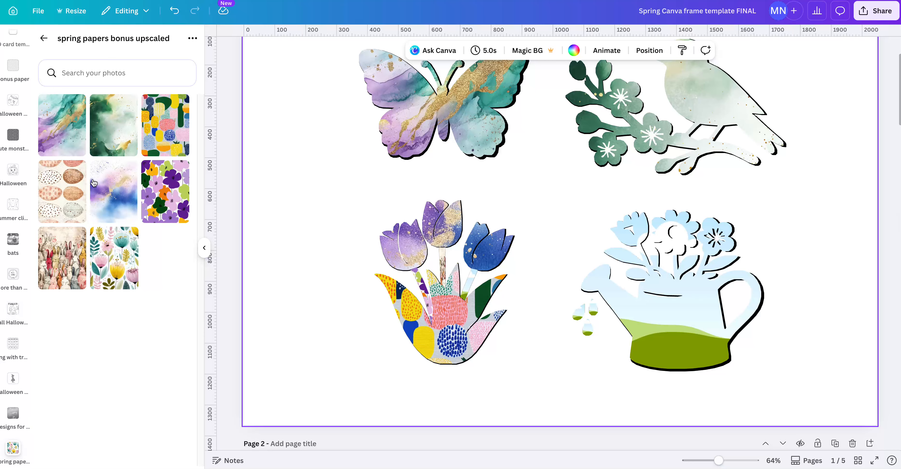
pyautogui.moveTo(115, 190); pyautogui.dragTo(472, 282)
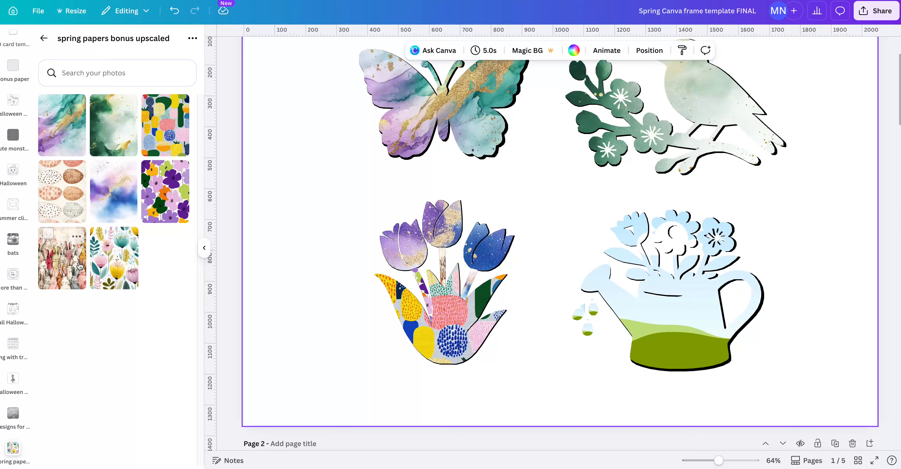
# Fill the watering can with the purple floral paper and its three drops with the purple floral, pastel floral and bunny papers.
pyautogui.moveTo(165, 192); pyautogui.dragTo(711, 294)
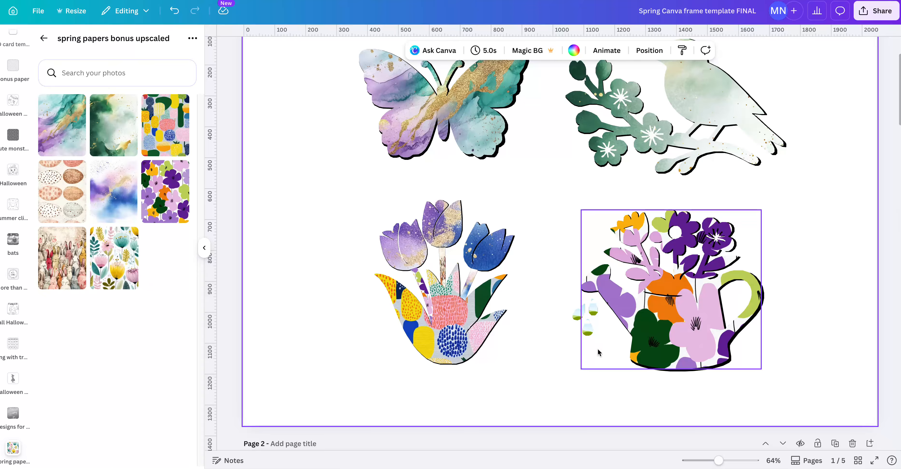
pyautogui.moveTo(722, 462); pyautogui.dragTo(732, 461)
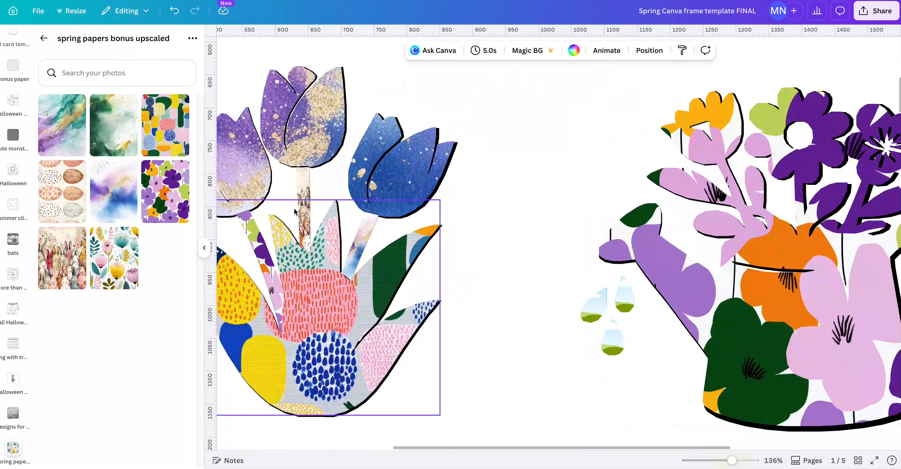
pyautogui.moveTo(165, 192); pyautogui.dragTo(602, 307)
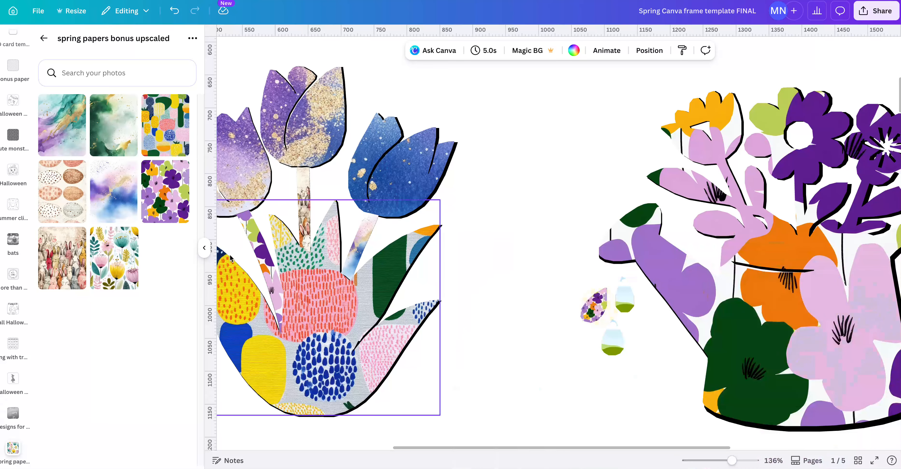
pyautogui.moveTo(115, 267); pyautogui.dragTo(613, 338)
pyautogui.moveTo(45, 279); pyautogui.dragTo(625, 304)
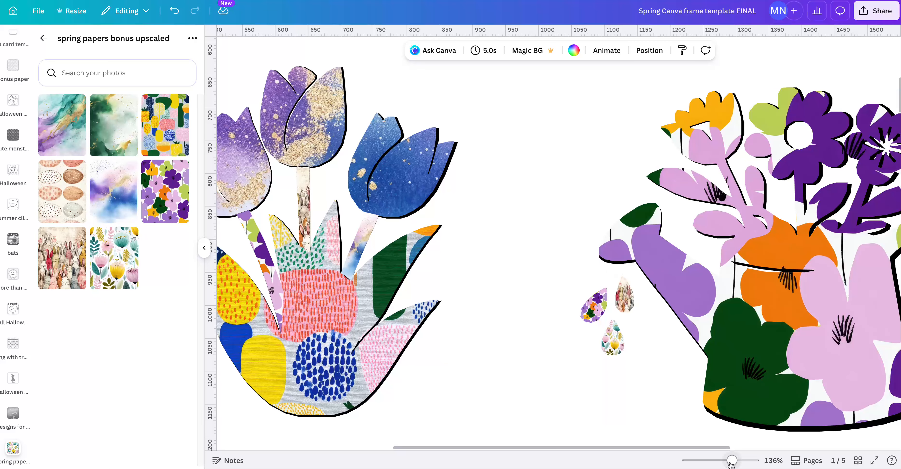
# Fill the large butterfly frame on page 2 with the green and yellow chevron stock video.
pyautogui.moveTo(731, 461); pyautogui.dragTo(719, 461)
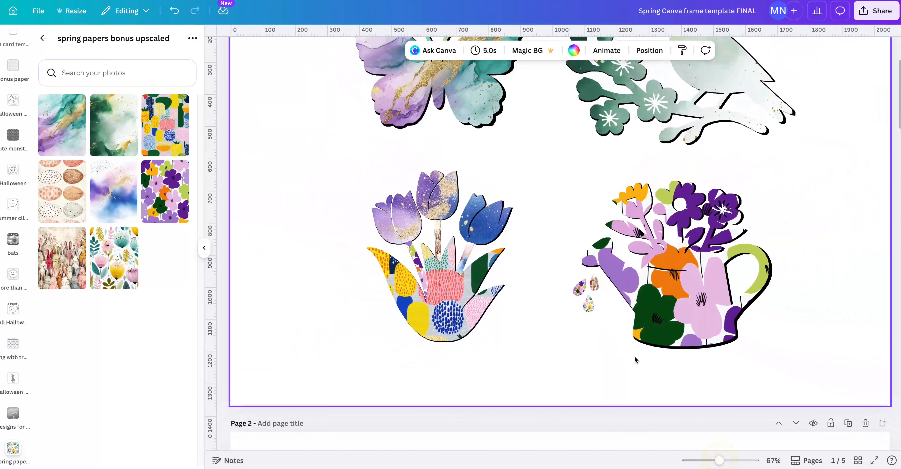
pyautogui.scroll(-8, 587, 329)
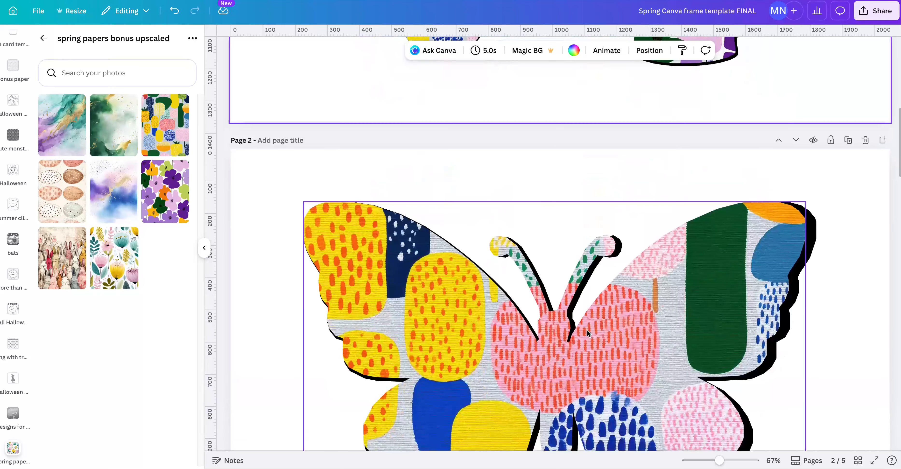
pyautogui.scroll(-4, 587, 330)
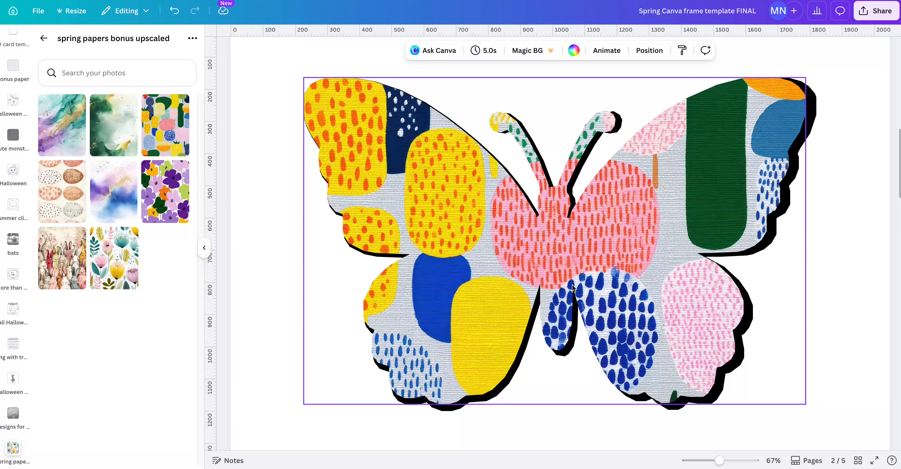
pyautogui.moveTo(720, 461); pyautogui.dragTo(717, 460)
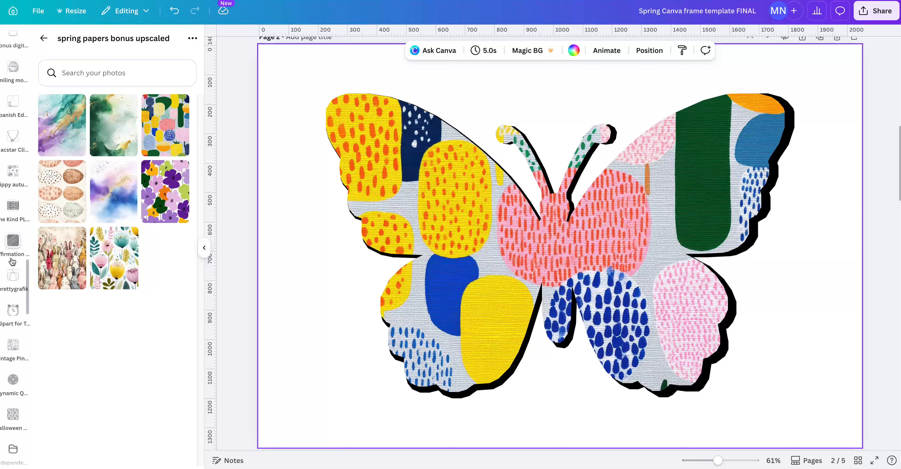
pyautogui.scroll(15, 32, 262)
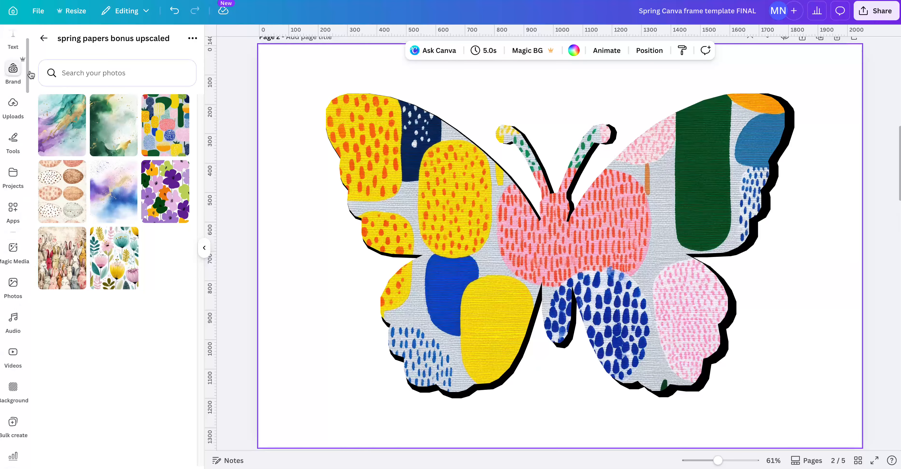
pyautogui.click(16, 355)
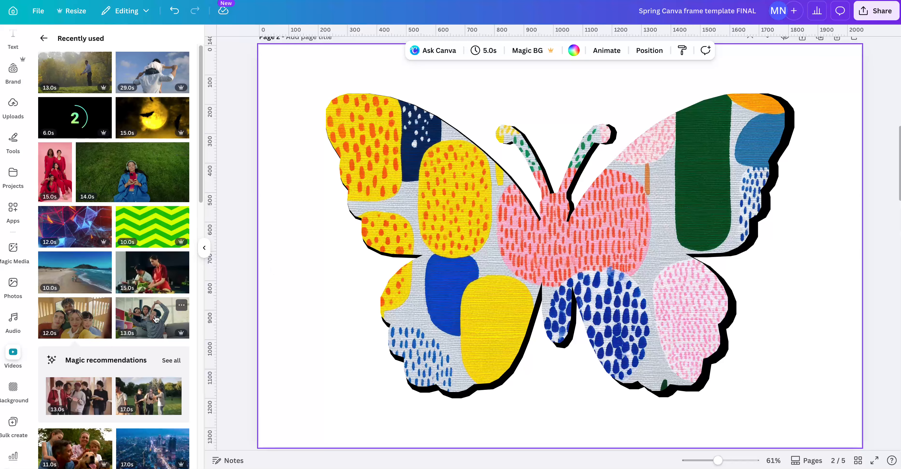
pyautogui.scroll(-8, 156, 320)
pyautogui.scroll(9, 156, 319)
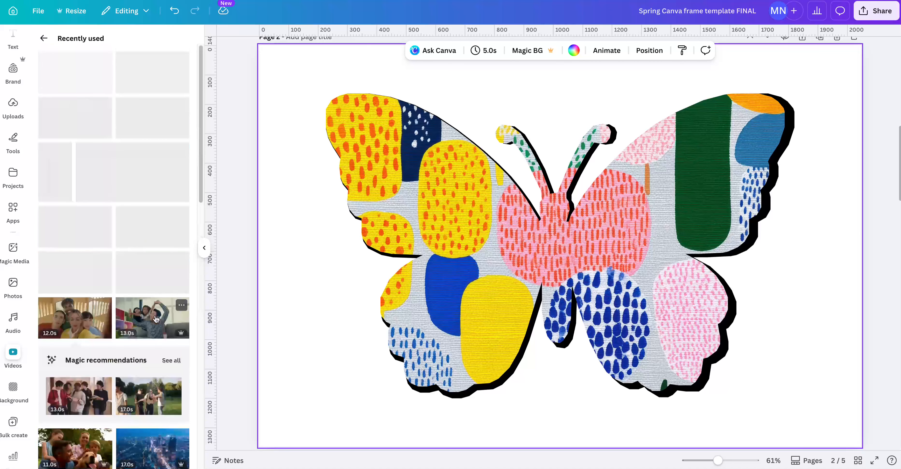
pyautogui.moveTo(143, 223); pyautogui.dragTo(368, 201)
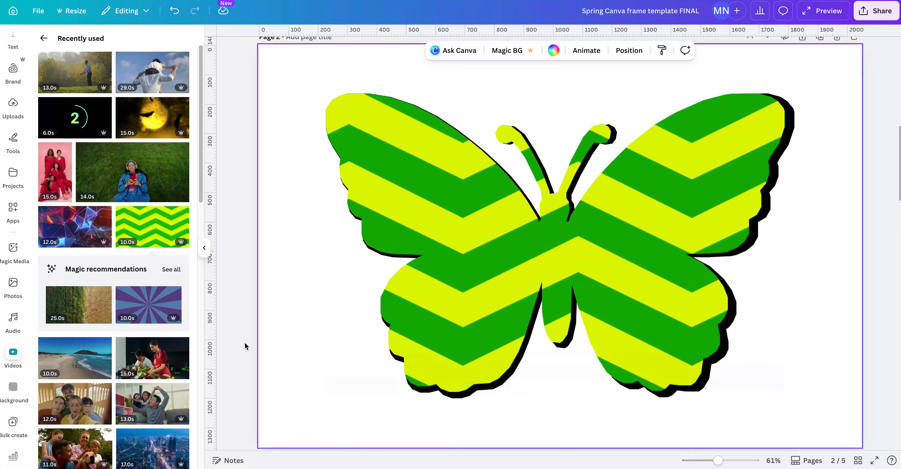
# Enlarge and reposition the chevron video inside the butterfly frame and play it.
pyautogui.moveTo(484, 229)
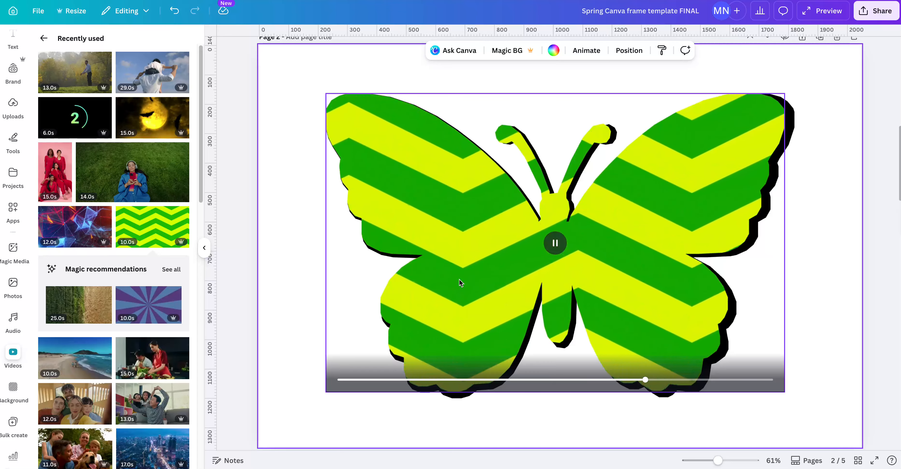
pyautogui.doubleClick(459, 279)
pyautogui.moveTo(460, 280); pyautogui.dragTo(407, 229)
pyautogui.moveTo(289, 394); pyautogui.dragTo(246, 437)
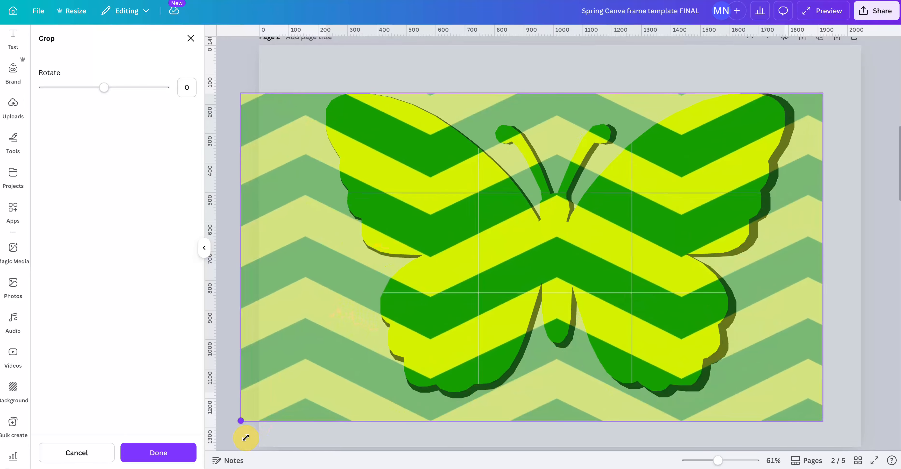
pyautogui.moveTo(364, 308); pyautogui.dragTo(435, 386)
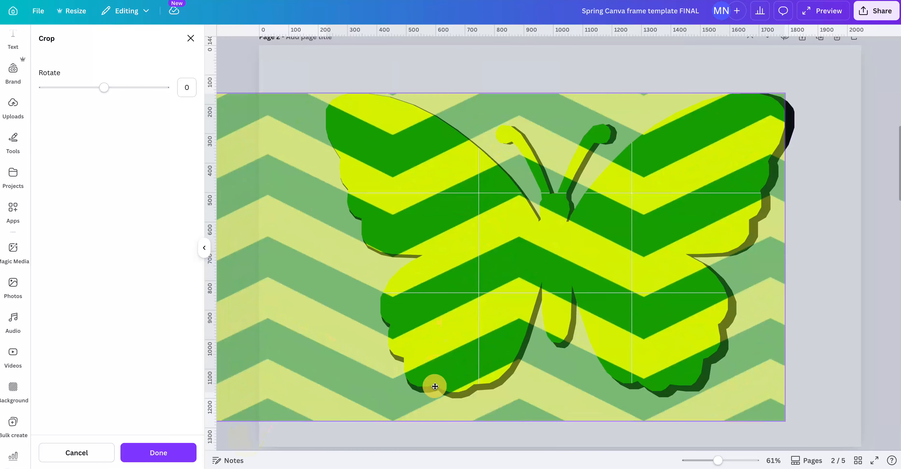
pyautogui.click(832, 229)
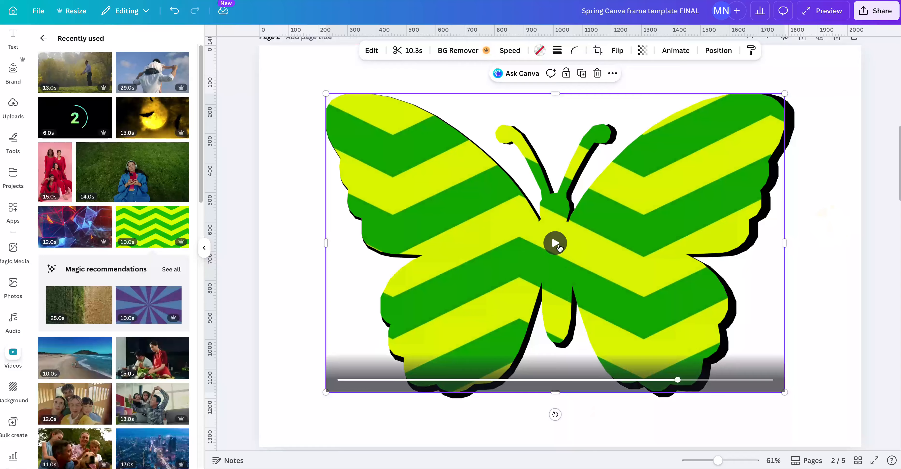
pyautogui.click(557, 244)
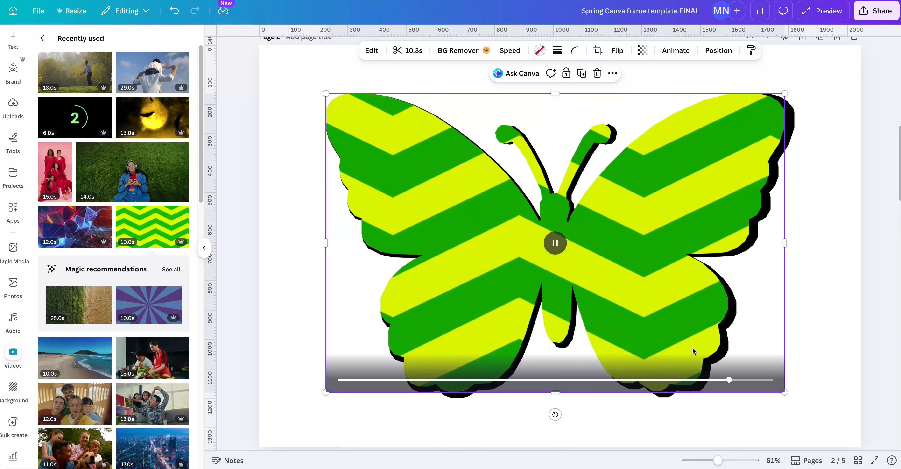
# Replace the butterfly's fill with the purple kaleidoscope video, and that with the video of a butterfly on a pink flower.
pyautogui.scroll(-10, 164, 363)
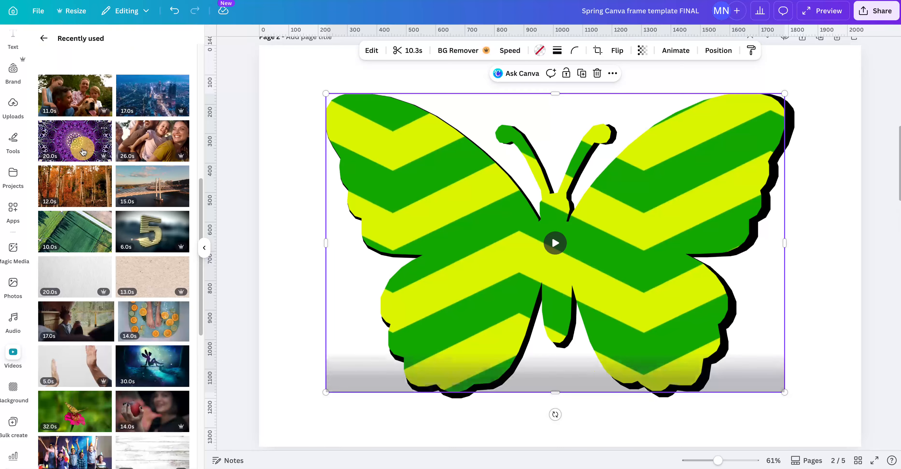
pyautogui.moveTo(84, 152); pyautogui.dragTo(559, 338)
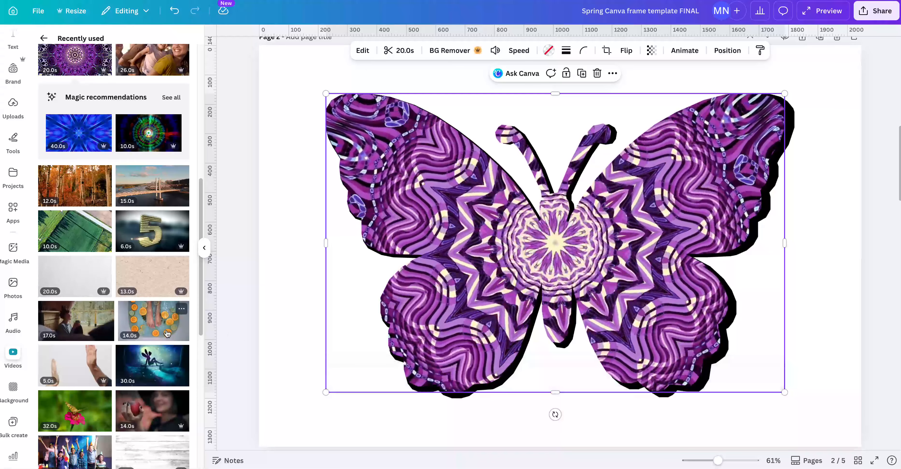
pyautogui.scroll(-5, 83, 381)
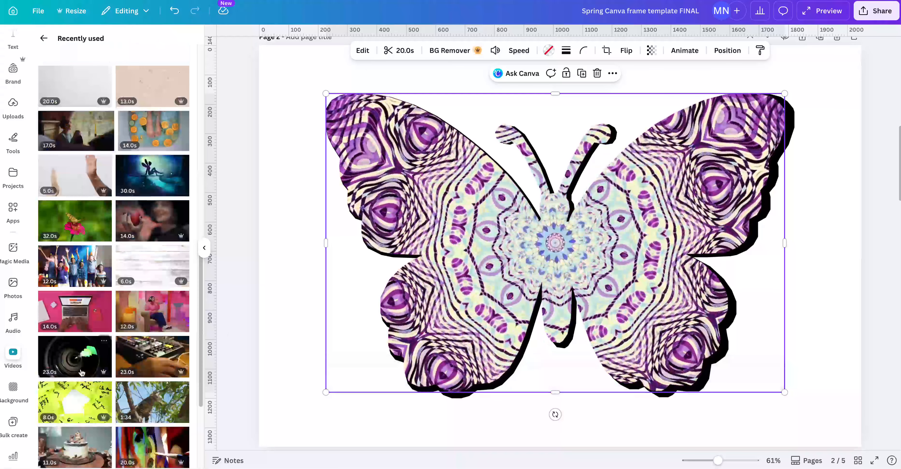
pyautogui.moveTo(74, 225); pyautogui.dragTo(442, 320)
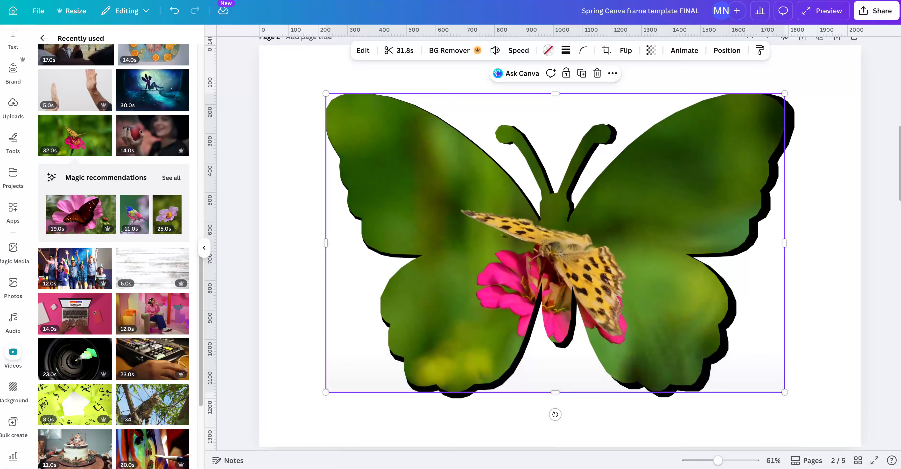
# Check the design's download settings for exporting it as an MP4 video, without downloading it.
pyautogui.click(867, 12)
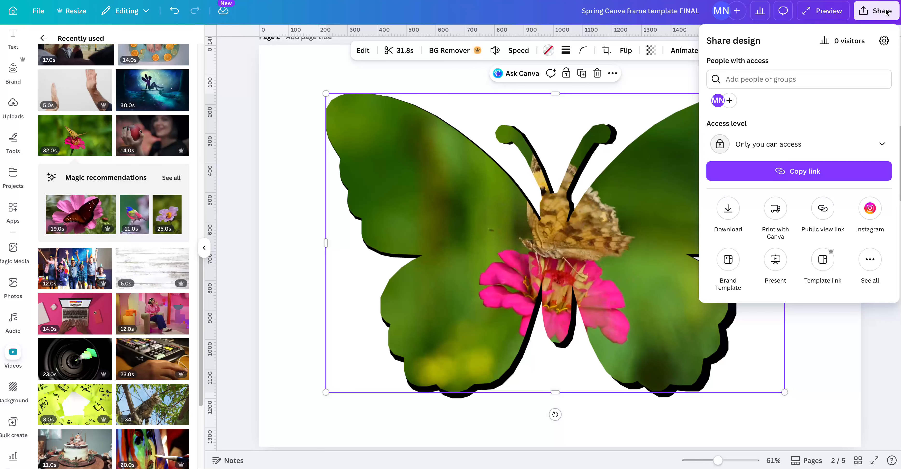
pyautogui.click(727, 210)
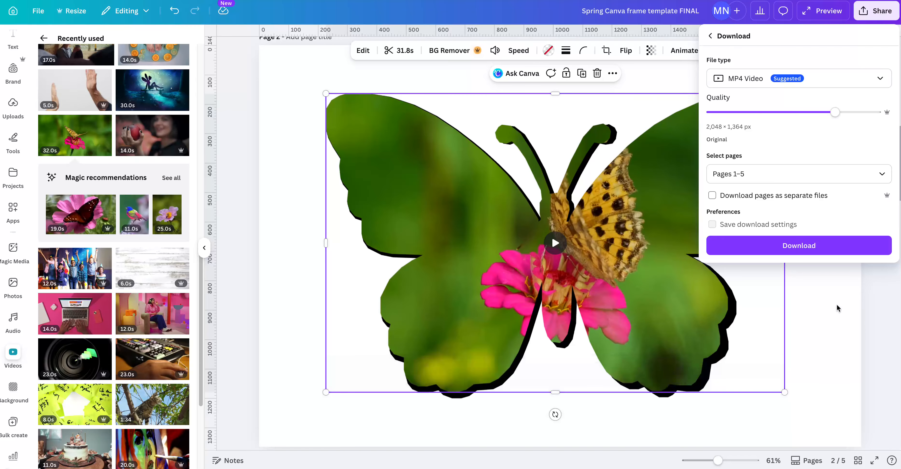
pyautogui.click(818, 307)
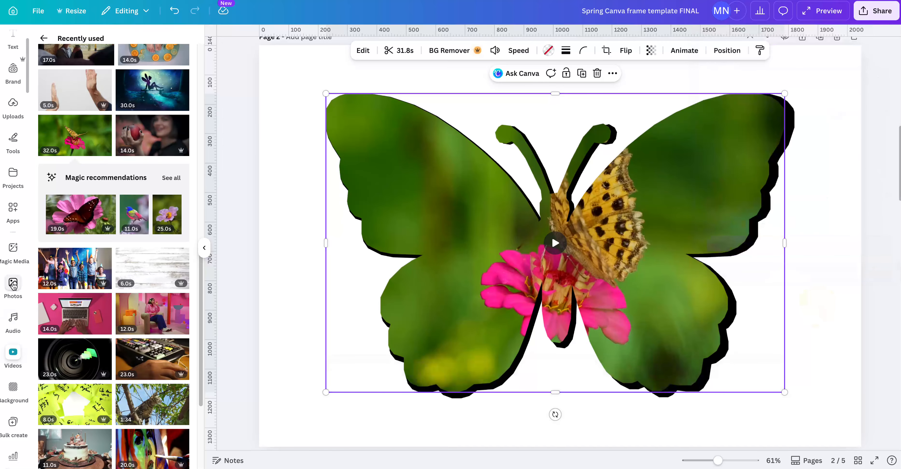
# Replace the butterfly's video with the purple gingham graphic, and that with the navy flower pattern graphic.
pyautogui.scroll(3, 13, 280)
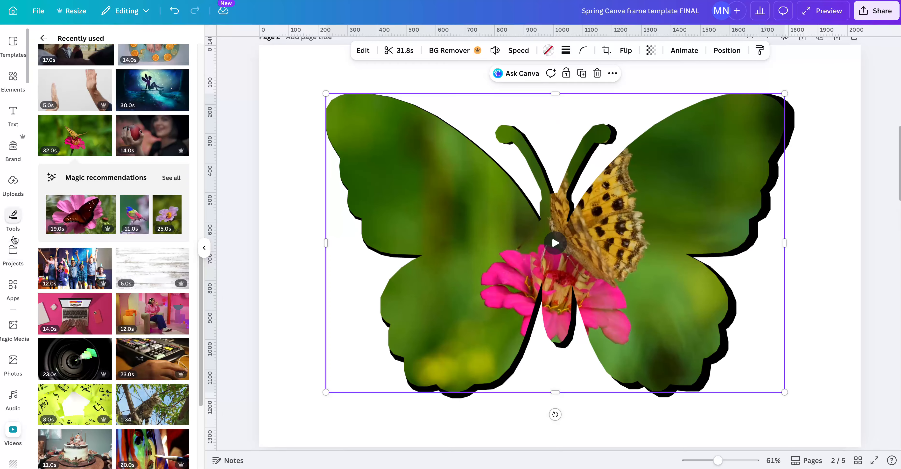
pyautogui.click(13, 83)
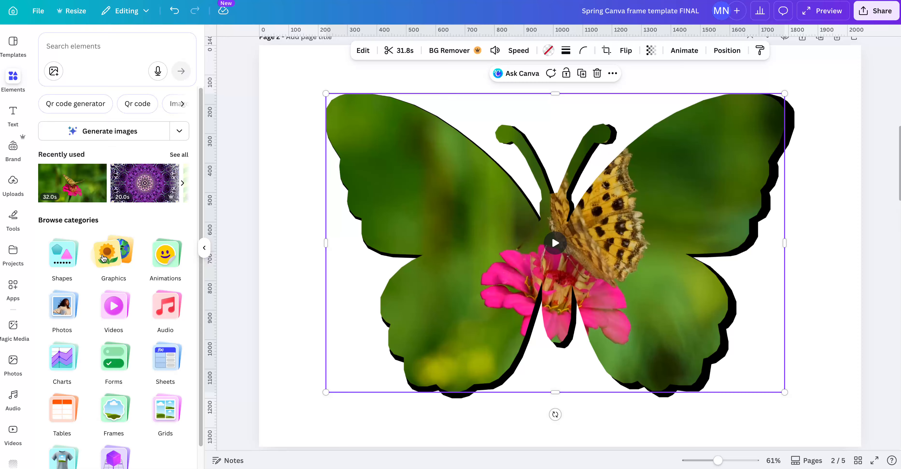
pyautogui.click(105, 254)
pyautogui.moveTo(107, 215); pyautogui.dragTo(417, 210)
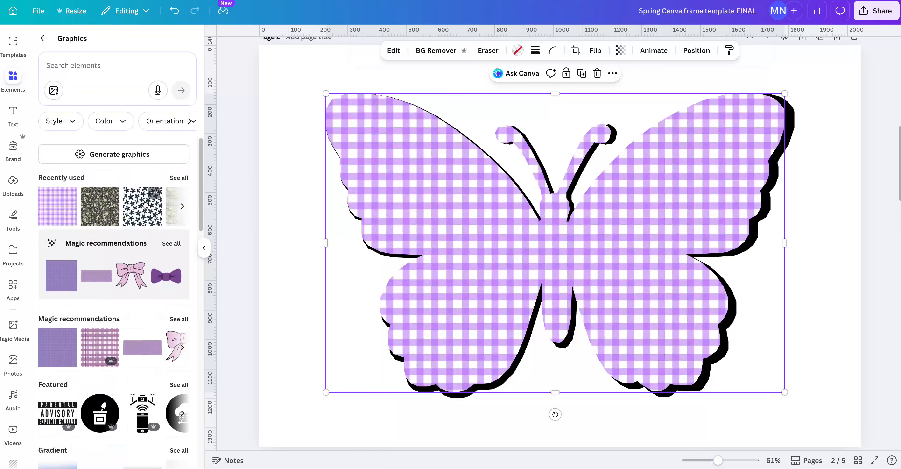
pyautogui.moveTo(146, 203); pyautogui.dragTo(368, 332)
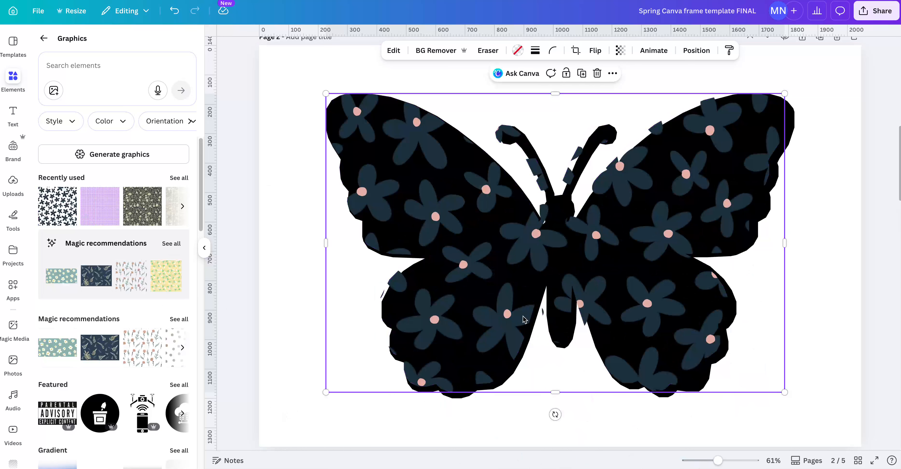
# Shift the navy flower pattern up inside the butterfly frame, and nudge the frame slightly down over its black backing shape.
pyautogui.doubleClick(505, 307)
pyautogui.moveTo(505, 307); pyautogui.dragTo(462, 255)
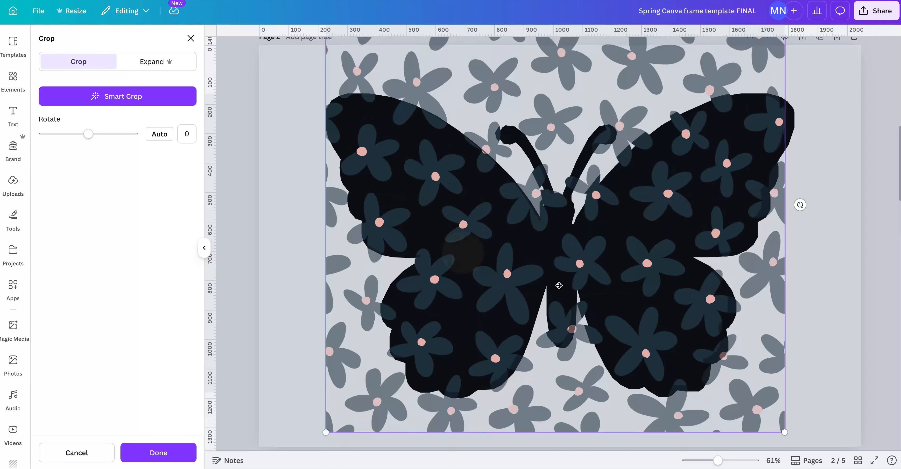
pyautogui.click(802, 305)
pyautogui.click(803, 304)
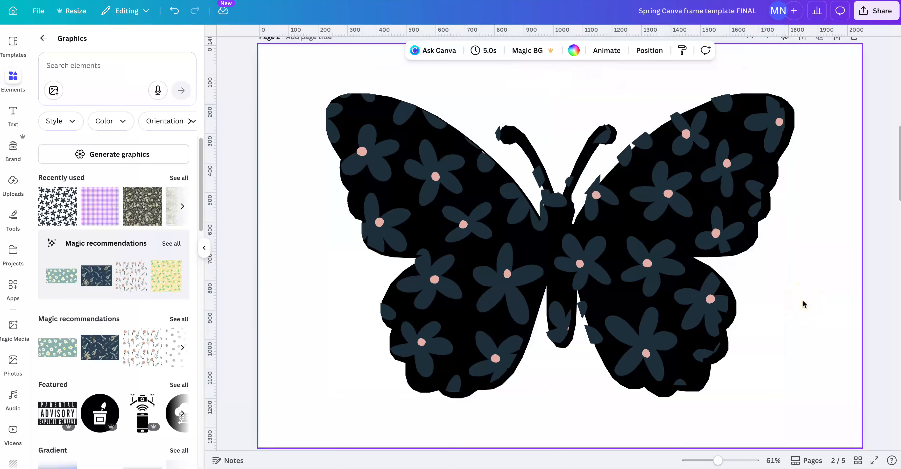
pyautogui.doubleClick(502, 330)
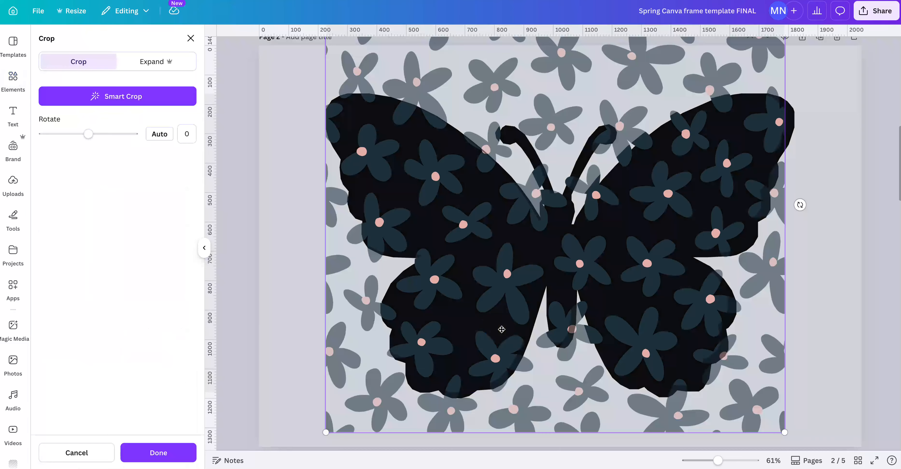
pyautogui.moveTo(506, 329); pyautogui.dragTo(510, 329)
pyautogui.click(825, 274)
pyautogui.click(826, 278)
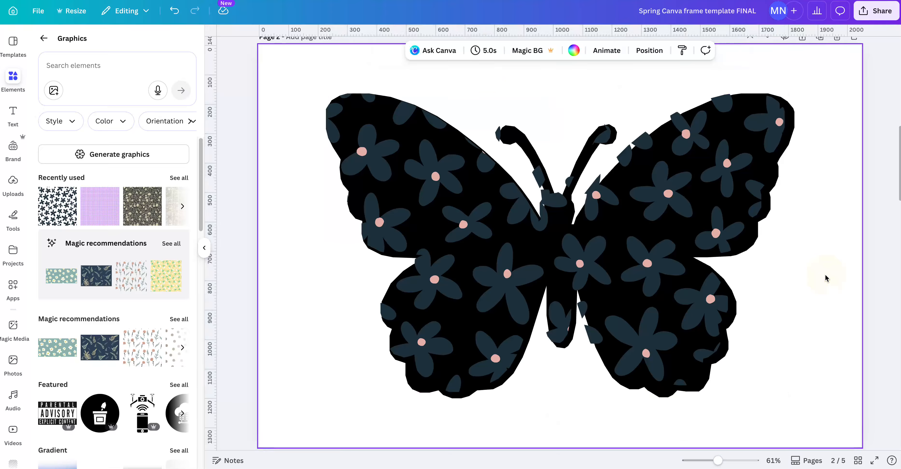
pyautogui.moveTo(397, 316); pyautogui.dragTo(391, 293)
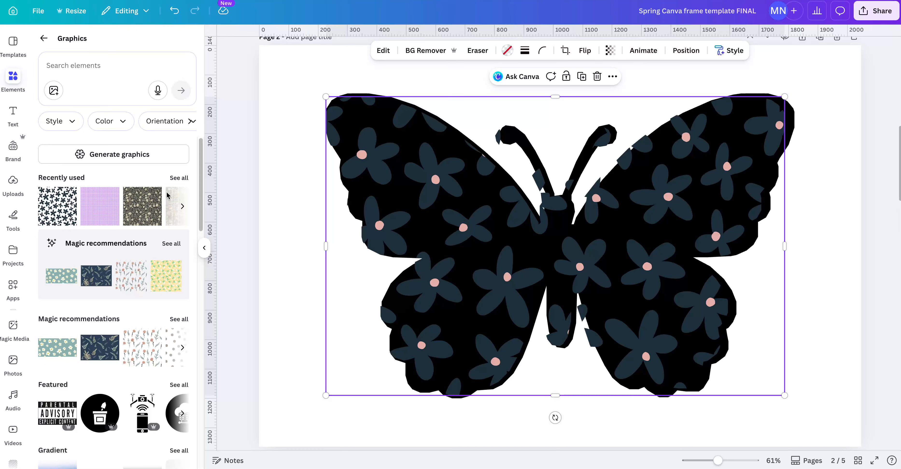
# Replace the butterfly's fill with the purple gingham graphic, and that with the dark botanical pattern graphic.
pyautogui.moveTo(109, 213); pyautogui.dragTo(489, 371)
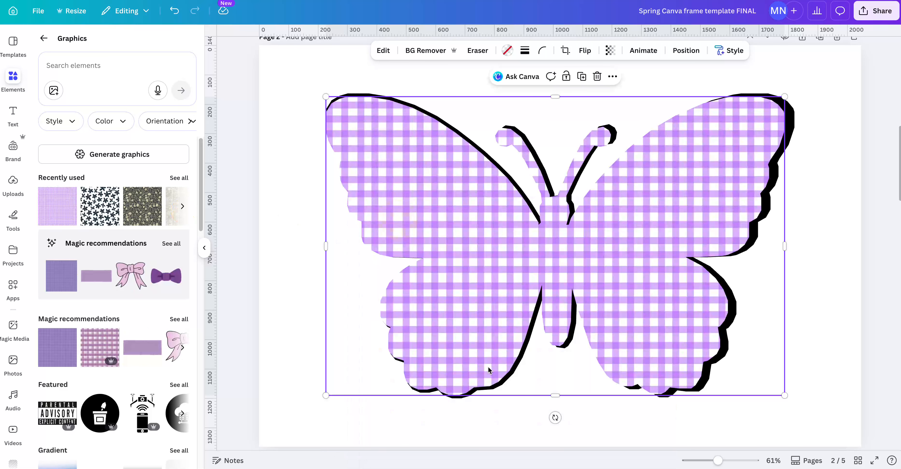
pyautogui.click(835, 314)
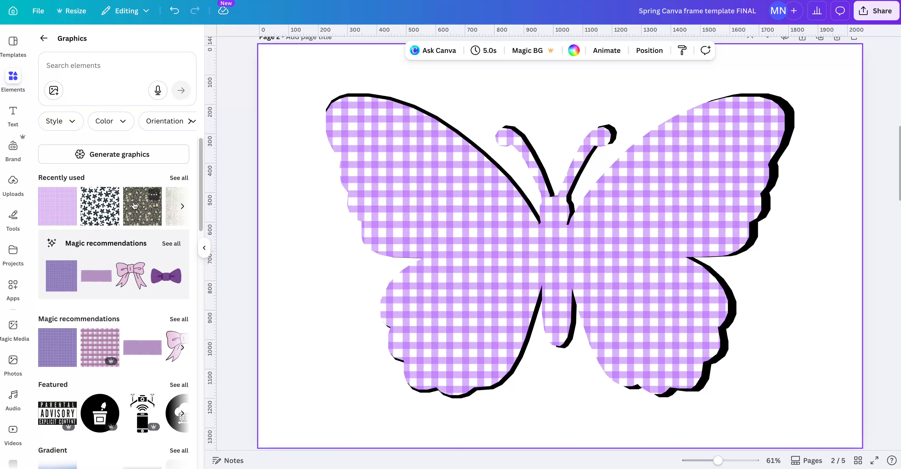
pyautogui.moveTo(143, 207); pyautogui.dragTo(471, 210)
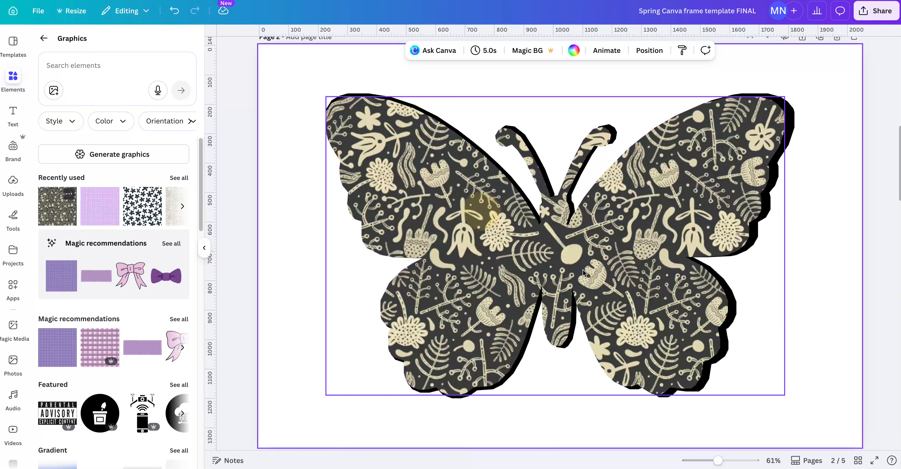
# From the full recently used graphics, fill the butterfly with the navy flowers, the purple gingham, and finally the green, pink and orange stripes.
pyautogui.click(178, 178)
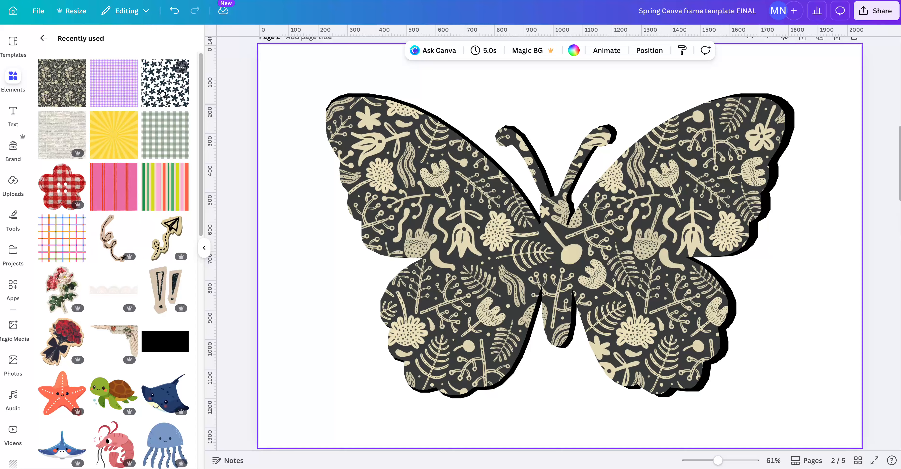
pyautogui.moveTo(162, 88); pyautogui.dragTo(406, 193)
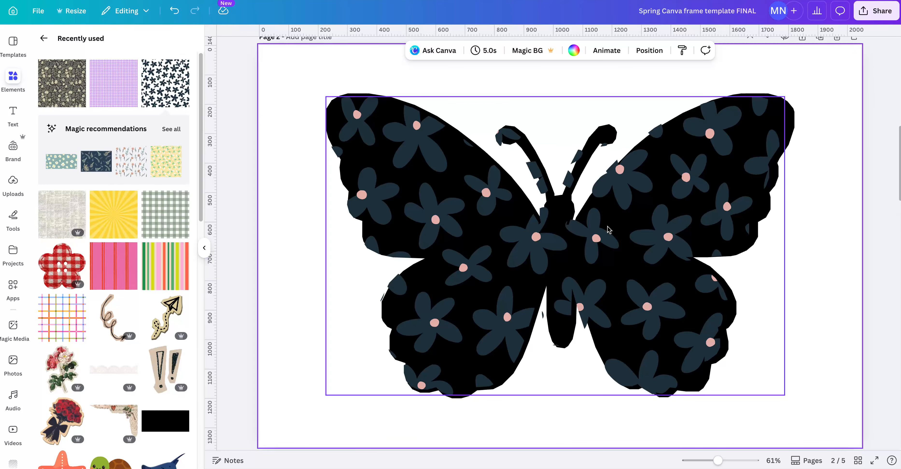
pyautogui.moveTo(99, 81); pyautogui.dragTo(327, 301)
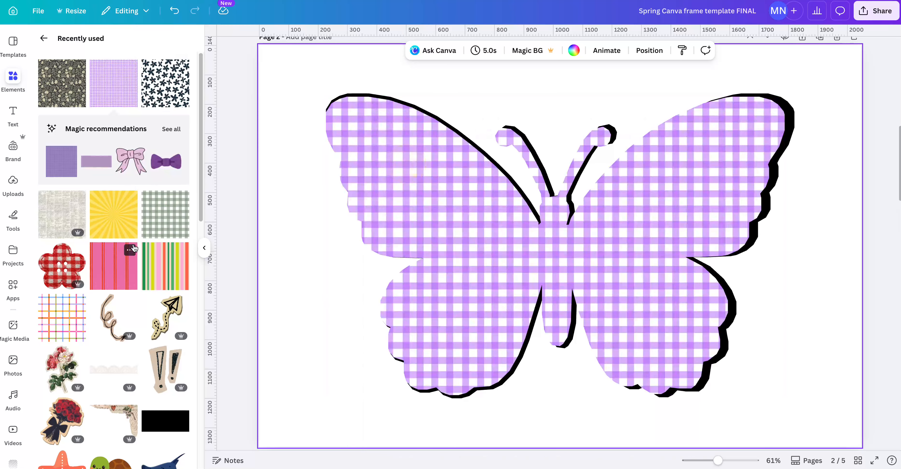
pyautogui.moveTo(180, 249); pyautogui.dragTo(518, 261)
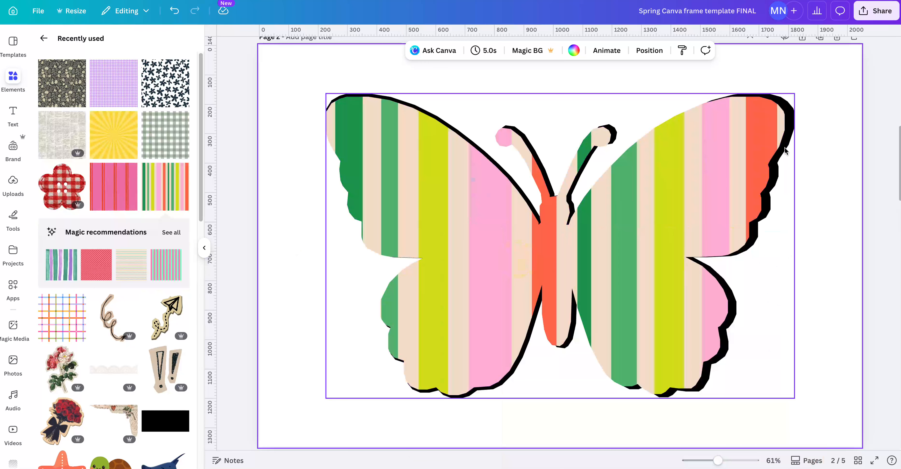
# Recolour the black backing butterfly magenta, with the green sampled from the stripes, and finally slate grey from the document colours.
pyautogui.click(792, 125)
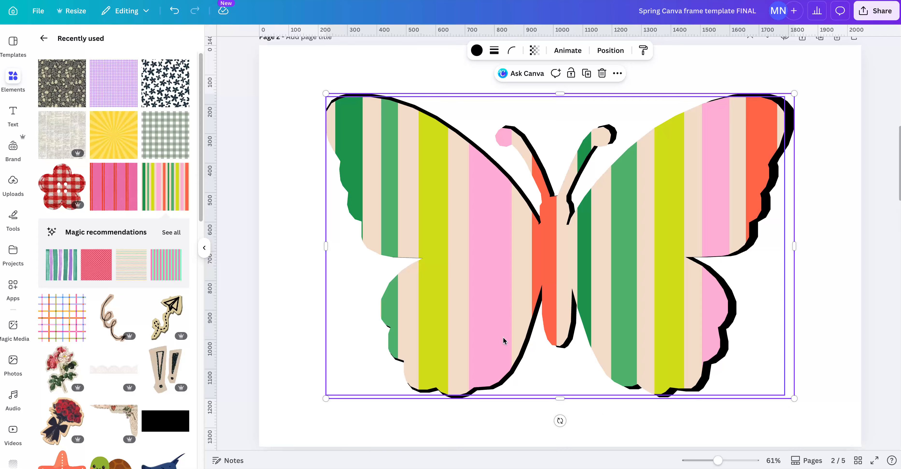
pyautogui.click(477, 51)
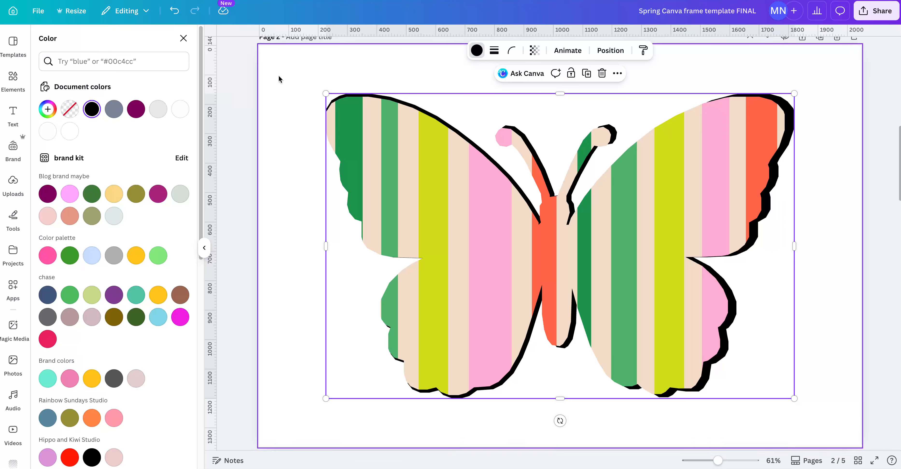
pyautogui.click(135, 110)
pyautogui.click(158, 194)
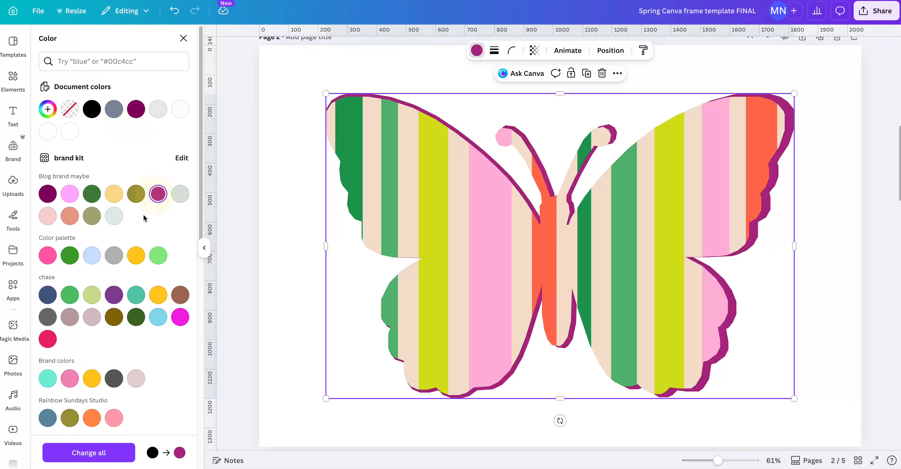
pyautogui.click(48, 109)
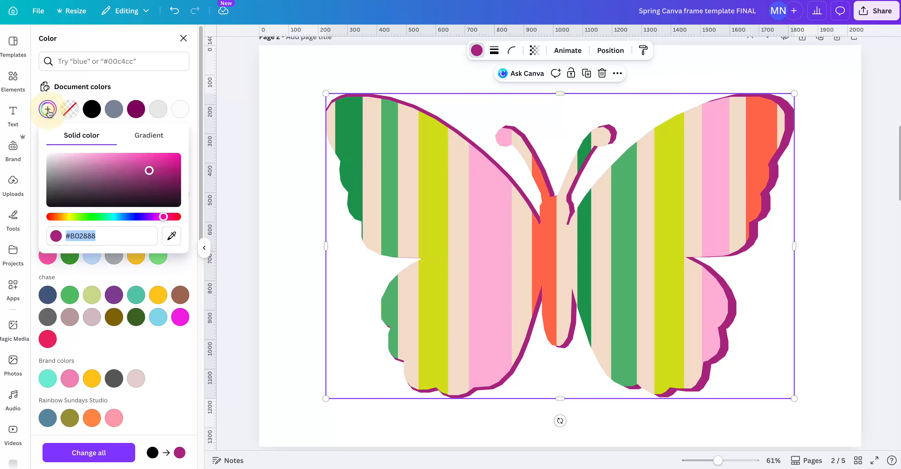
pyautogui.click(172, 238)
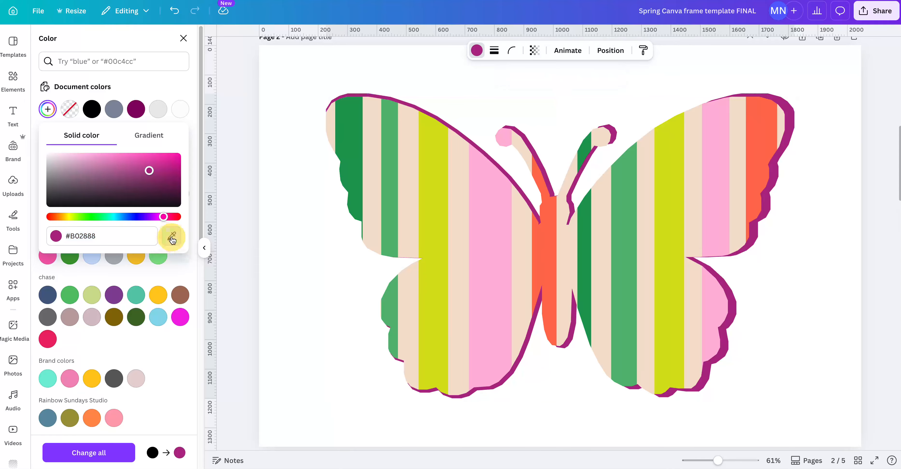
pyautogui.click(392, 187)
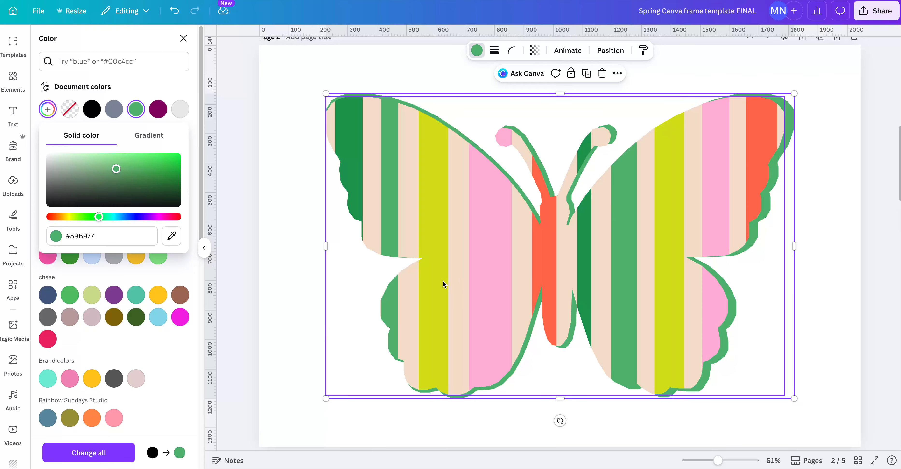
pyautogui.click(111, 110)
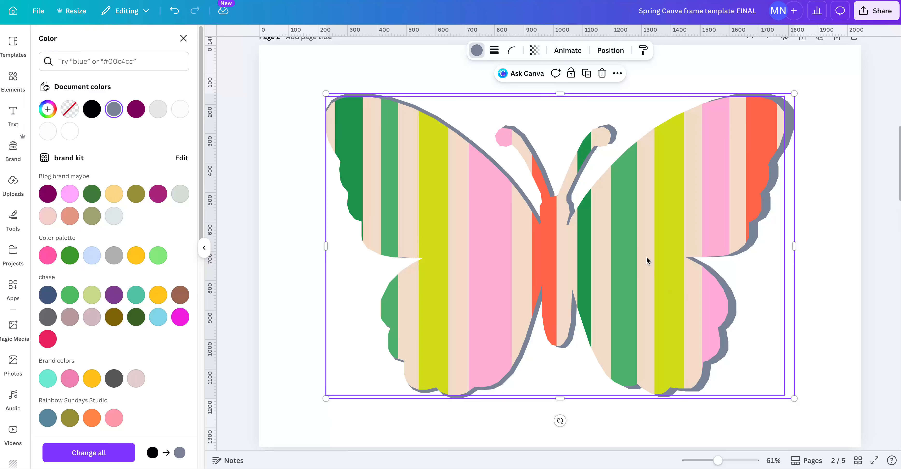
# Rotate the striped graphic inside the butterfly frame to -9.3 degrees.
pyautogui.doubleClick(630, 257)
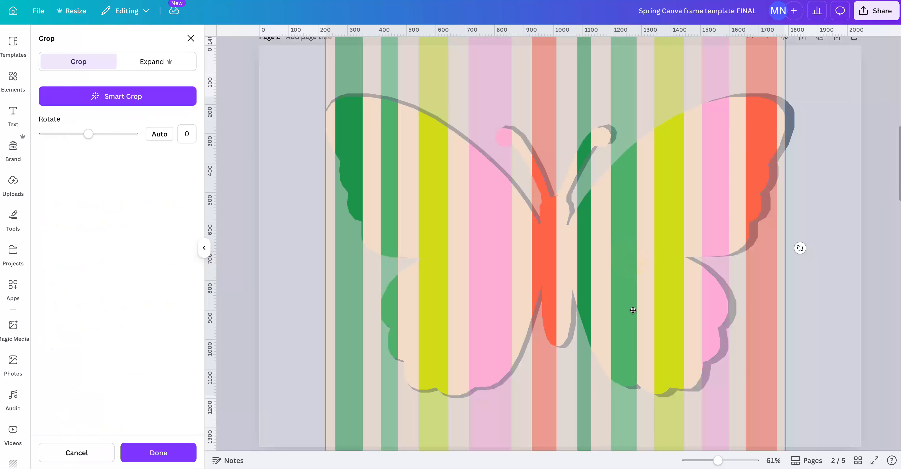
pyautogui.moveTo(800, 247); pyautogui.dragTo(784, 332)
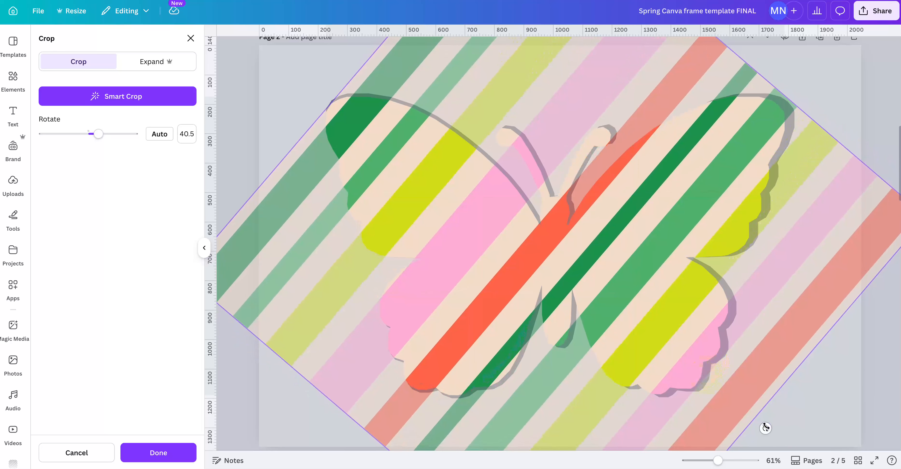
pyautogui.moveTo(766, 428); pyautogui.dragTo(754, 217)
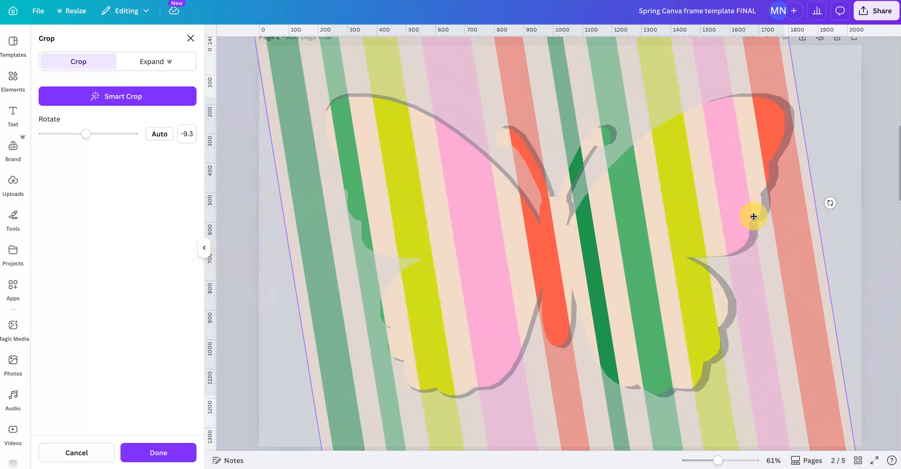
# Enlarge the tilted striped graphic within the butterfly frame, shift it slightly upward, and apply the crop.
pyautogui.scroll(5, 774, 303)
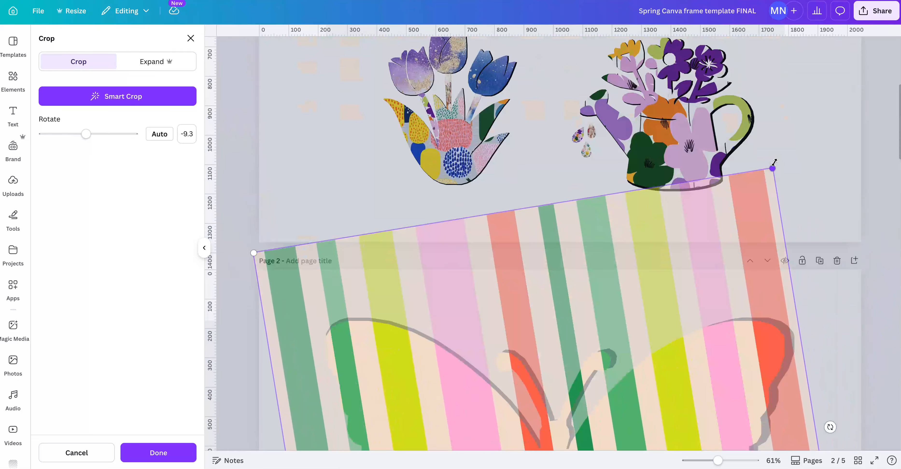
pyautogui.moveTo(774, 161); pyautogui.dragTo(900, 36)
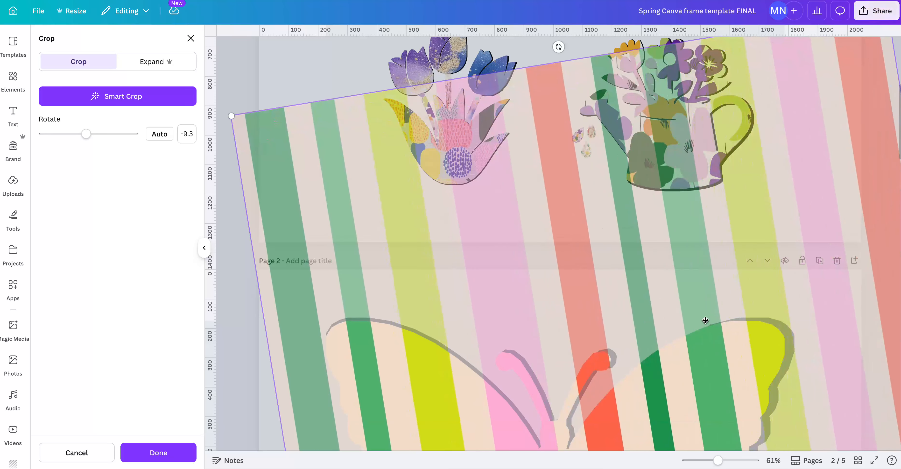
pyautogui.moveTo(706, 321); pyautogui.dragTo(706, 294)
pyautogui.click(160, 452)
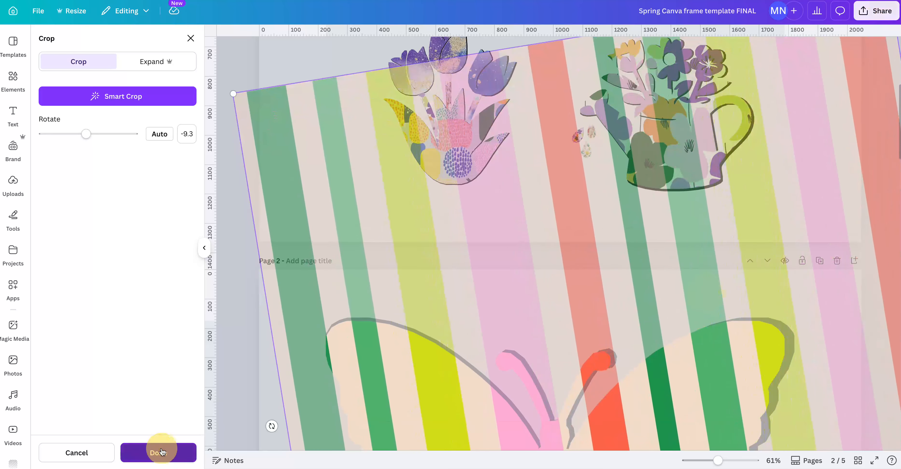
pyautogui.click(841, 352)
pyautogui.scroll(-5, 841, 352)
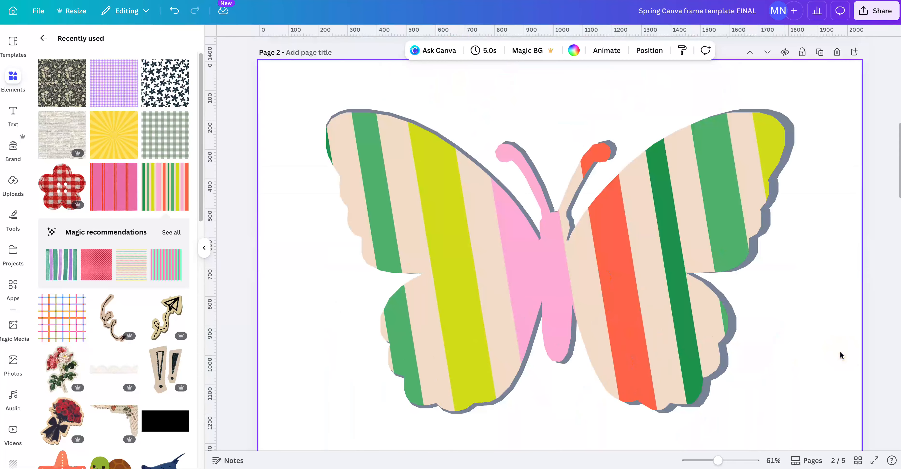
# Select the striped butterfly frame on page 2 with the whole page in view.
pyautogui.scroll(-2, 840, 353)
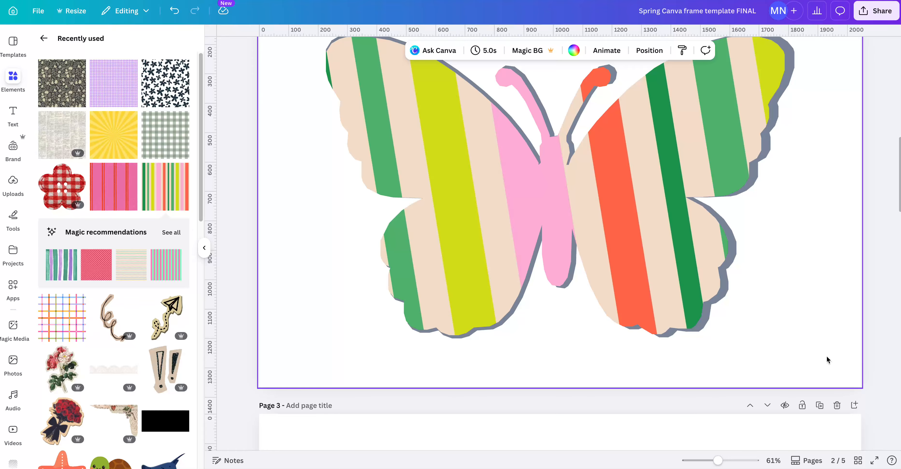
pyautogui.click(704, 323)
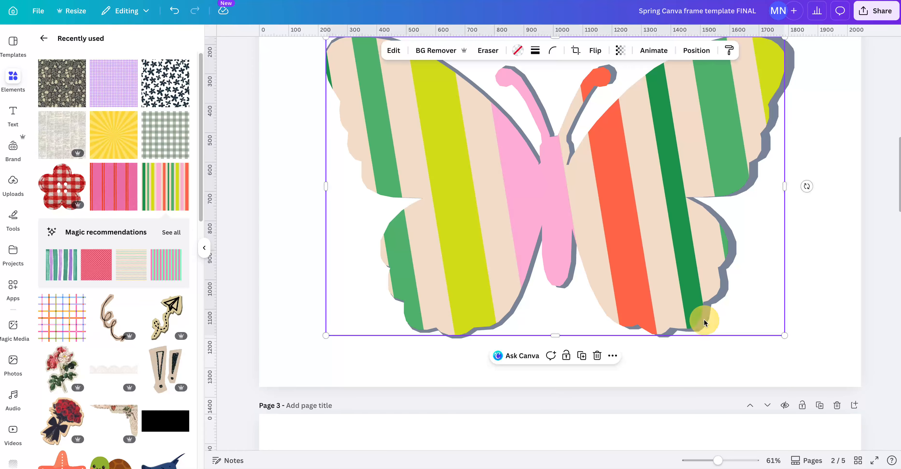
pyautogui.click(808, 319)
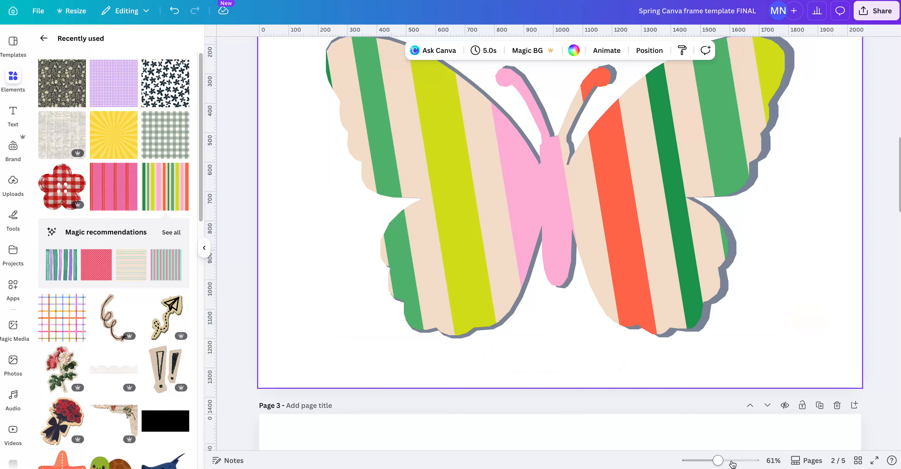
pyautogui.moveTo(718, 460); pyautogui.dragTo(708, 460)
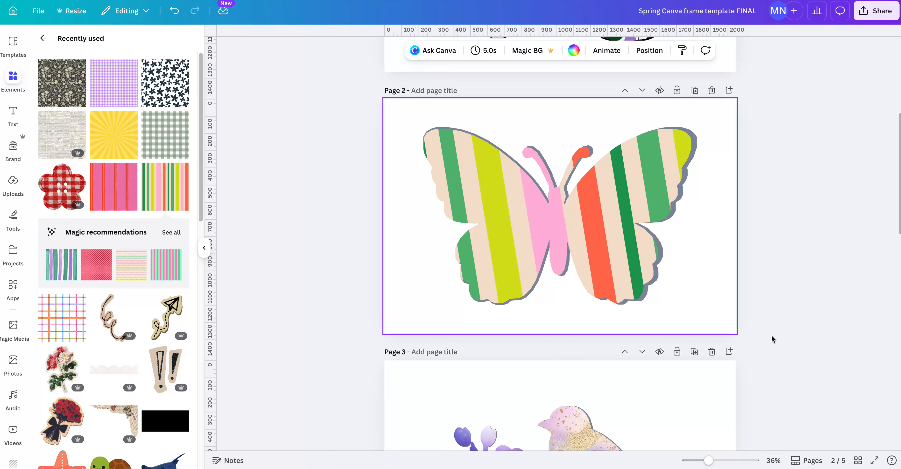
pyautogui.click(643, 297)
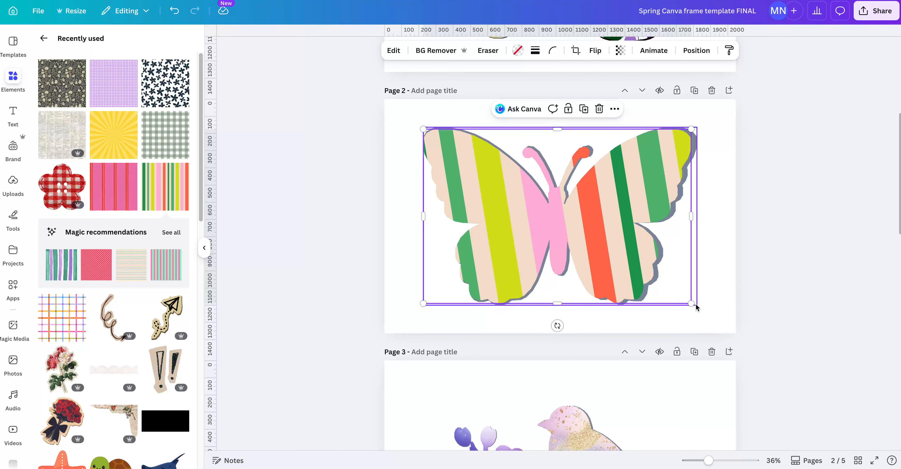